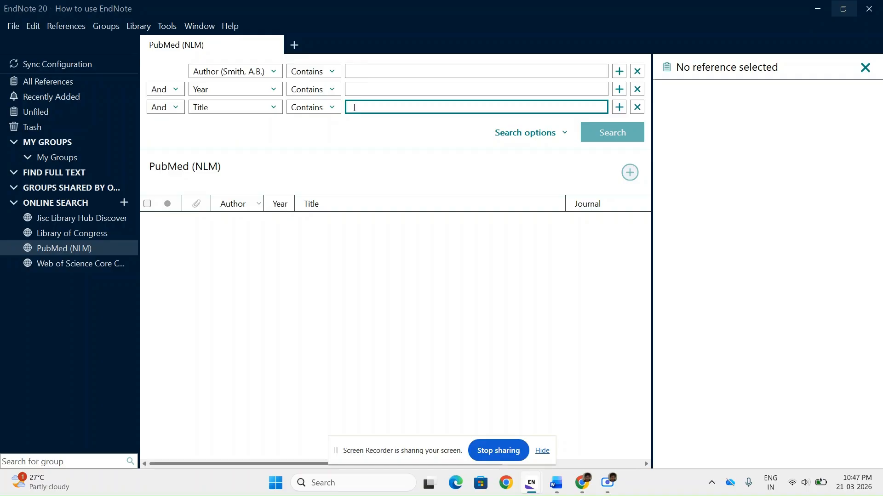
- Search PubMed for titles containing "Immune cells in human" and open the CircRNA expression profiling article from the results
text(Immune cells in human)
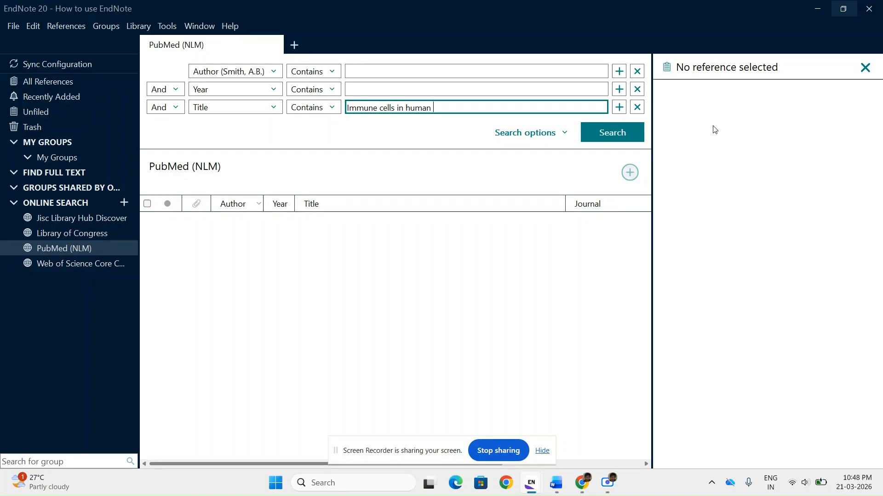
click(619, 134)
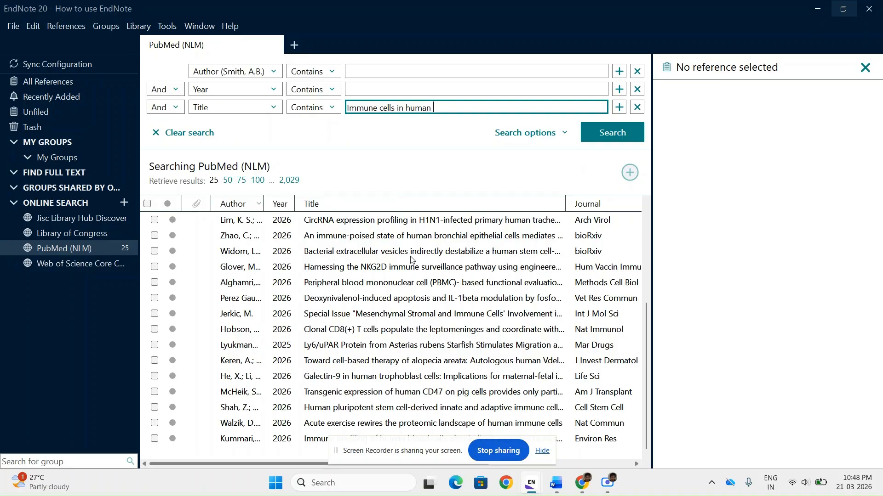
click(353, 224)
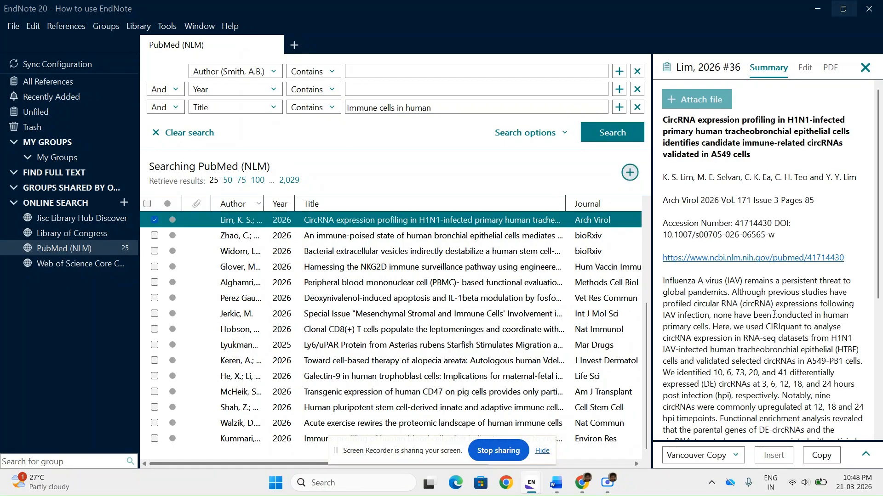
- Examine the CircRNA article's abstract and its bibliographic fields, such as journal, volume, issue, DOI and keywords
scroll(781, 263, down, 2)
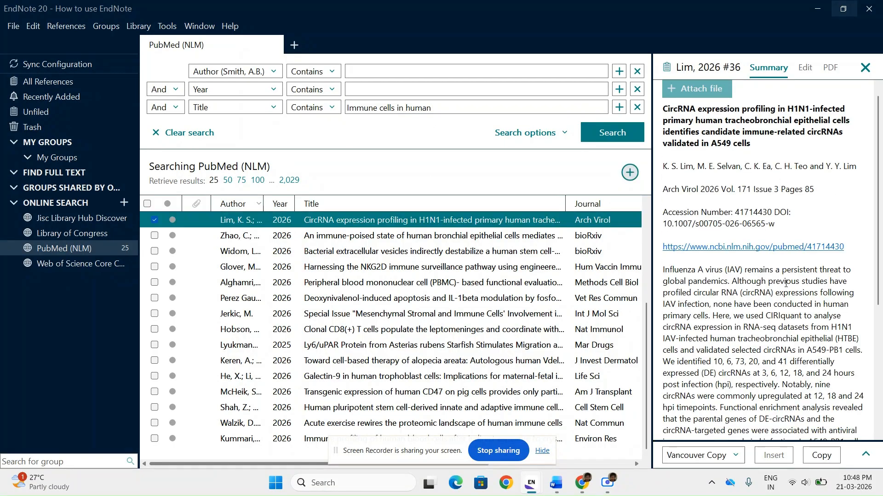
click(804, 67)
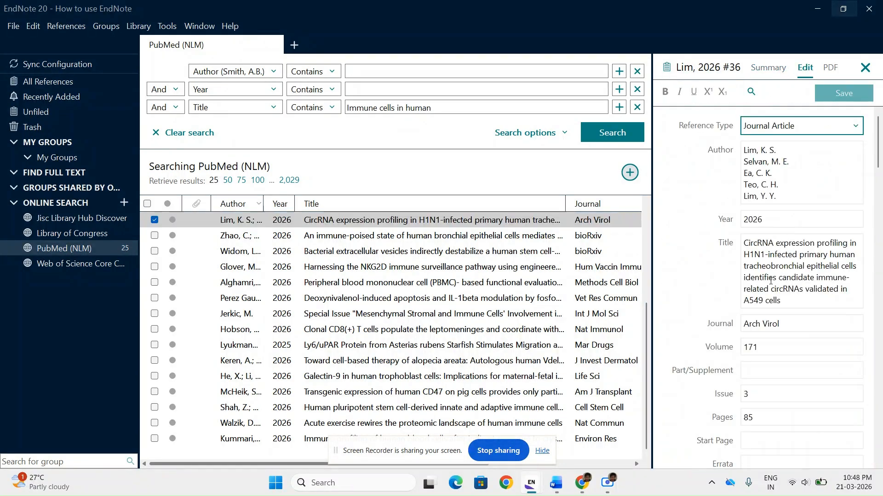
scroll(771, 280, down, 1)
triple_click(781, 313)
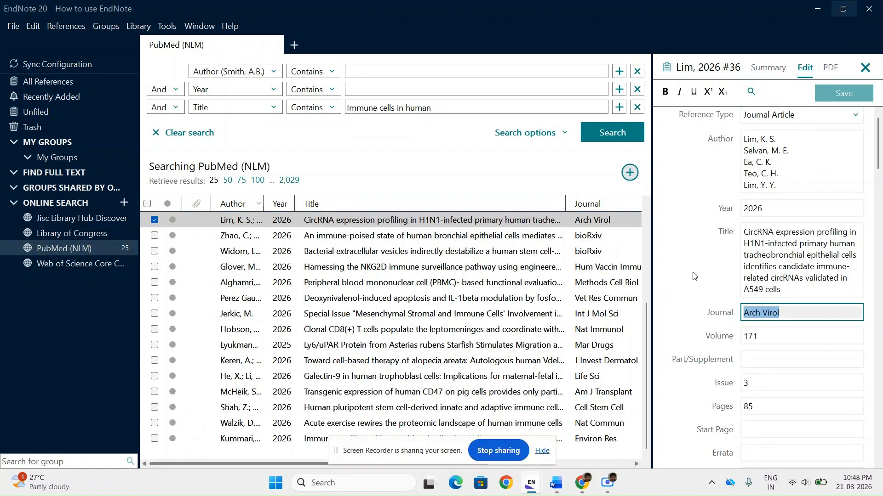
scroll(765, 366, down, 5)
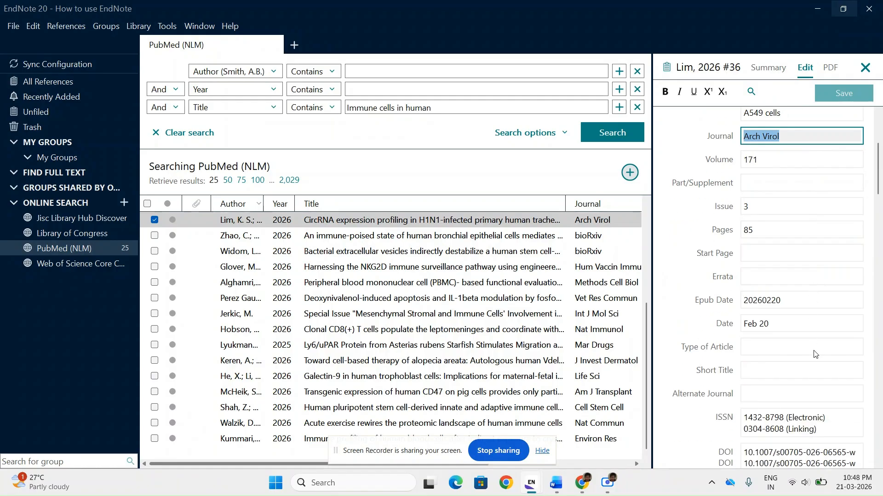
scroll(748, 364, down, 4)
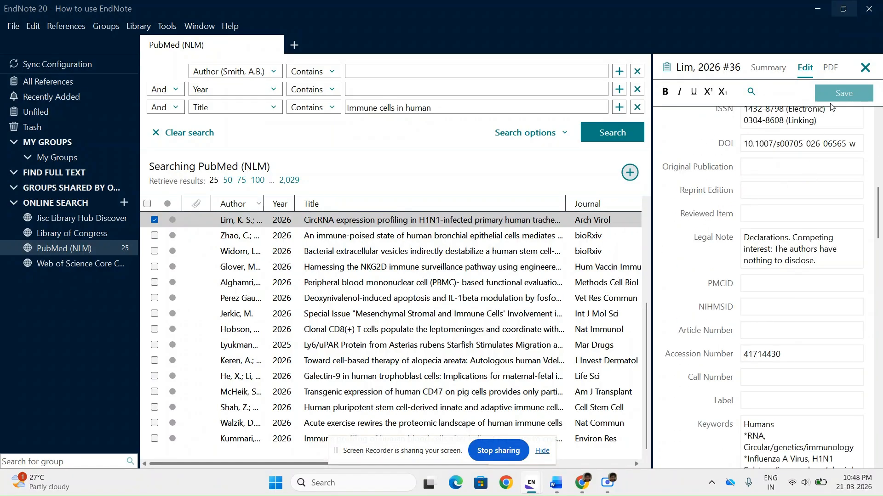
click(767, 69)
scroll(755, 344, down, 4)
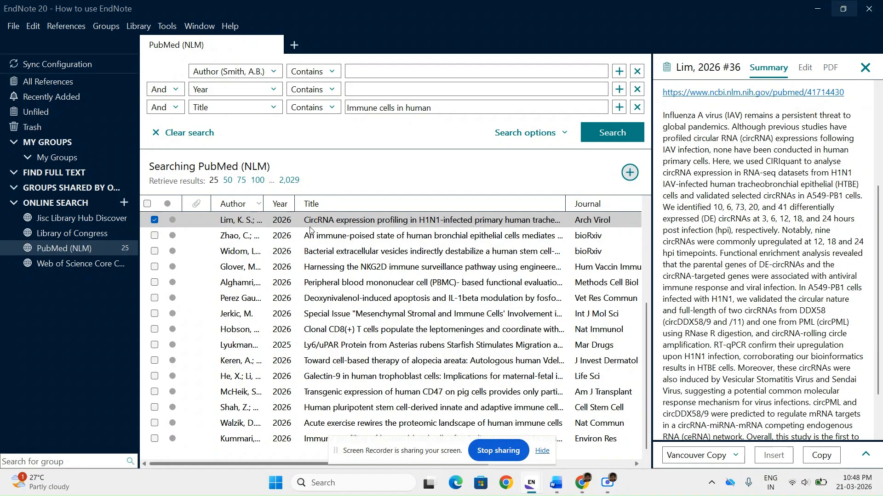
- Add the five consecutive results from the CircRNA article through the peripheral blood mononuclear cell article to a new custom group
shift+click(308, 236)
shift+click(304, 251)
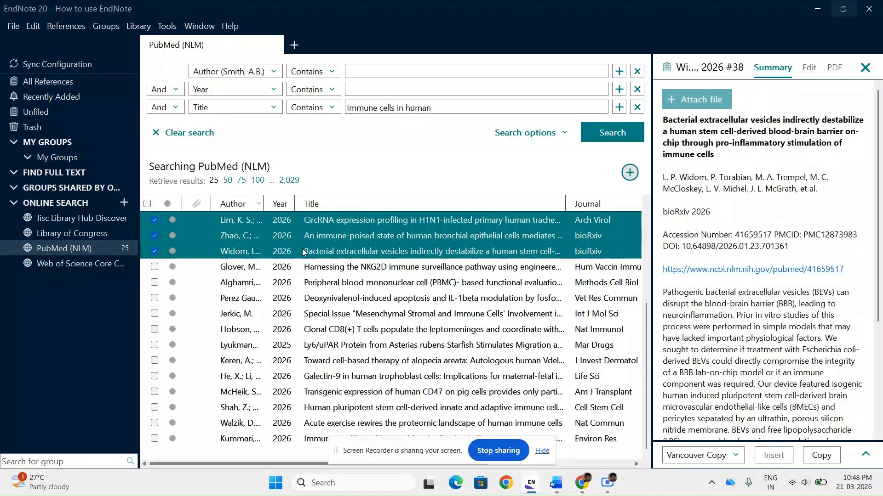
shift+click(273, 271)
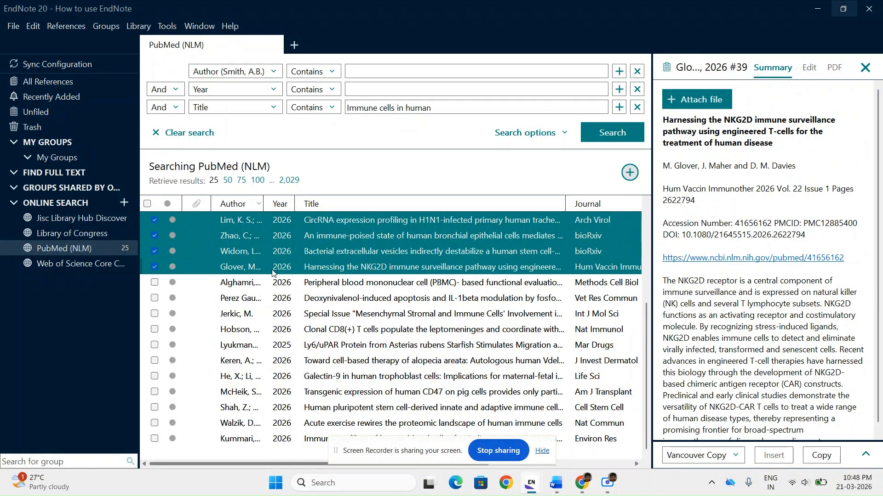
shift+click(279, 287)
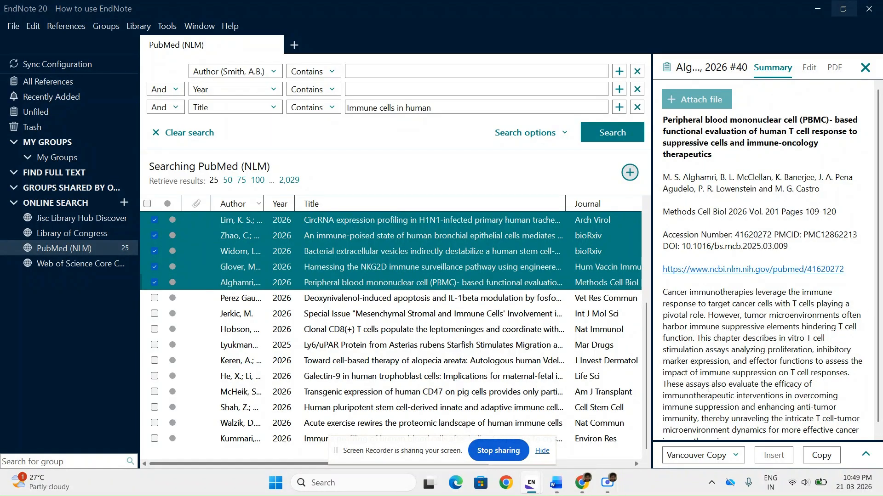
right_click(285, 243)
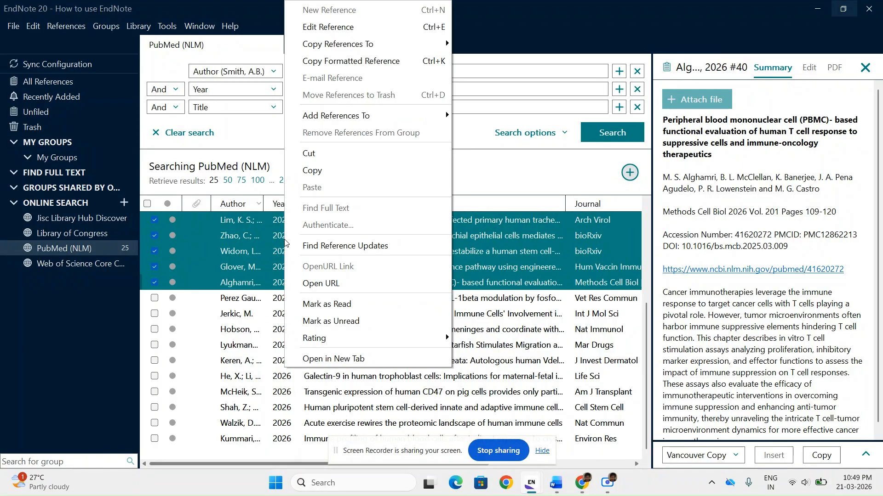
mouse_move(315, 115)
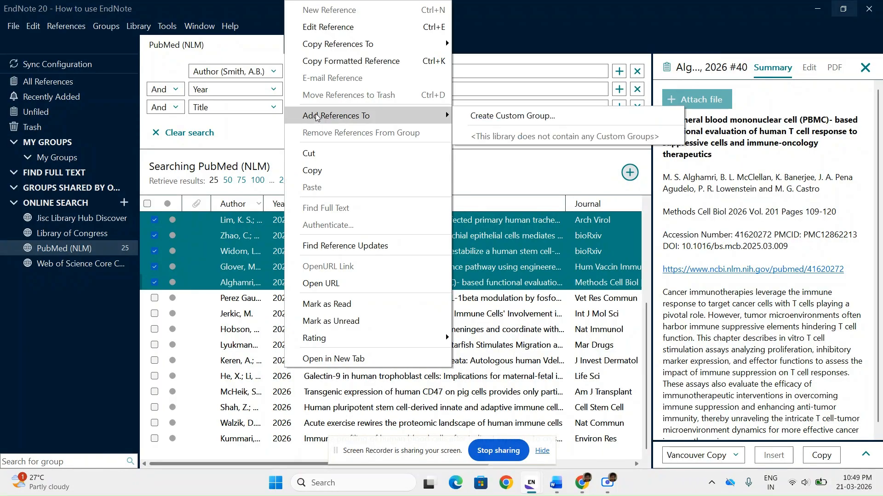
click(513, 118)
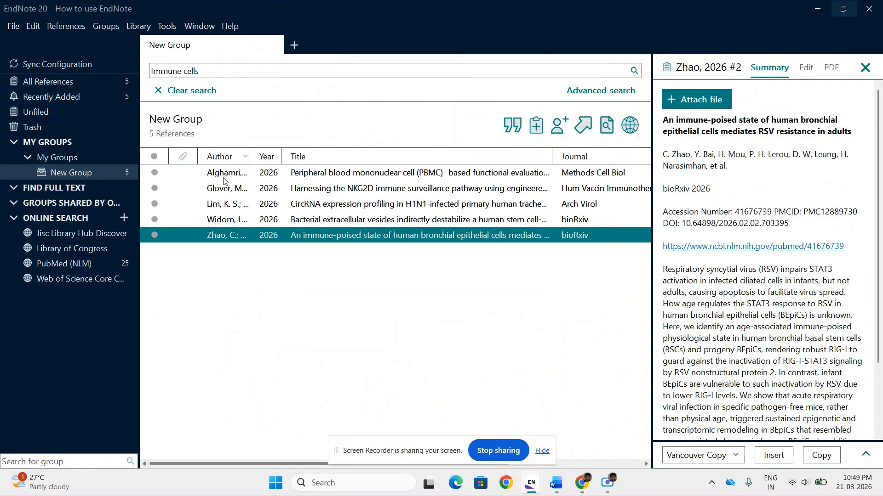
- Rename the new custom group as "Immune cells" and select its peripheral blood mononuclear cell reference
click(76, 173)
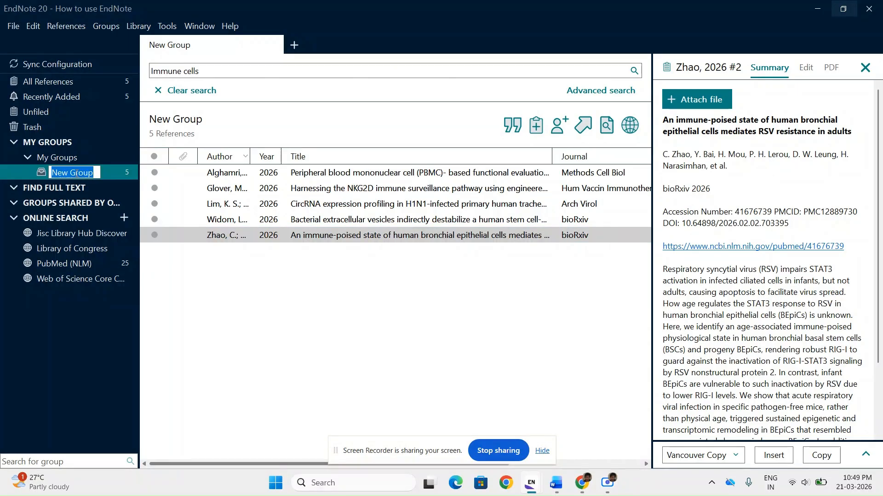
text(Immune cells)
key(Return)
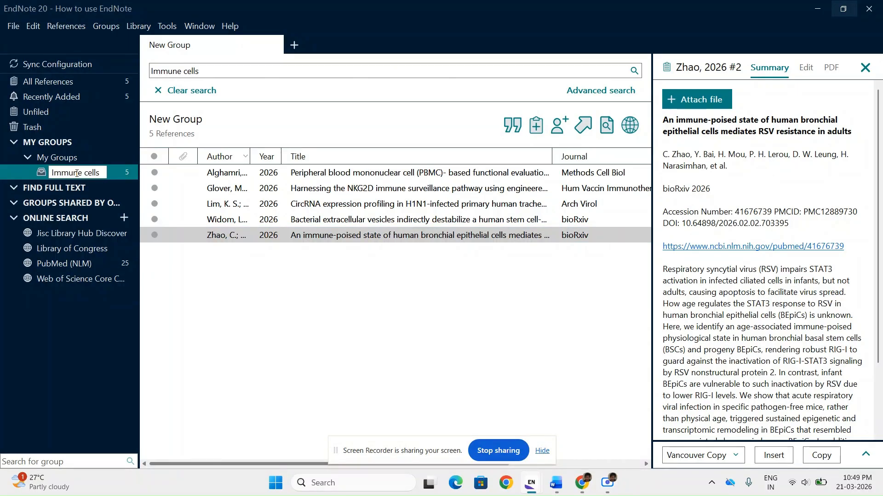
click(239, 176)
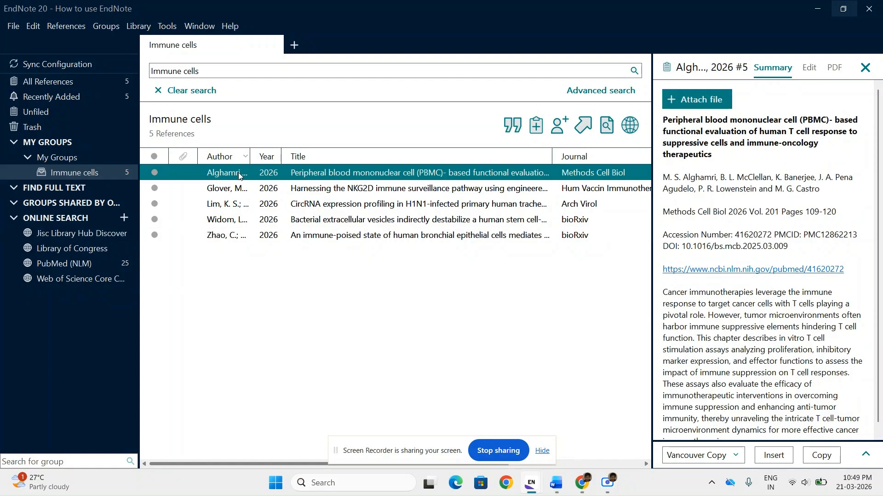
- Switch to Word, create a new blank document and enlarge its view to 130%
click(557, 482)
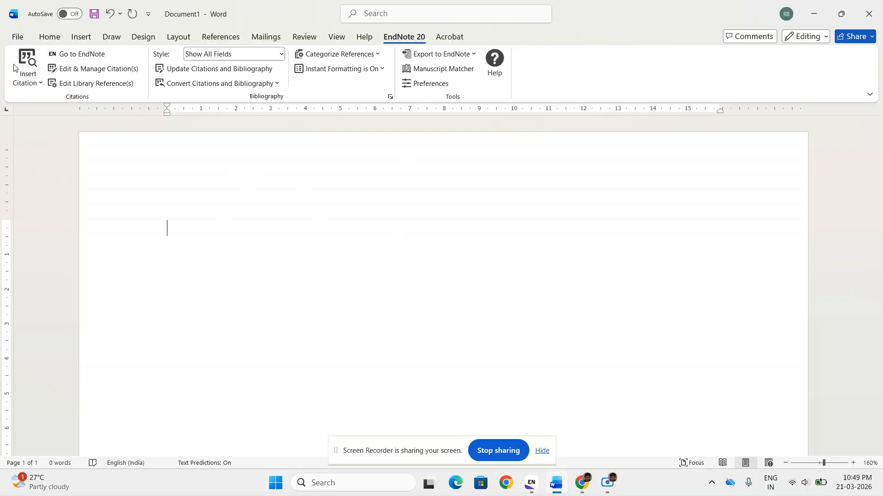
key(alt+f)
click(167, 137)
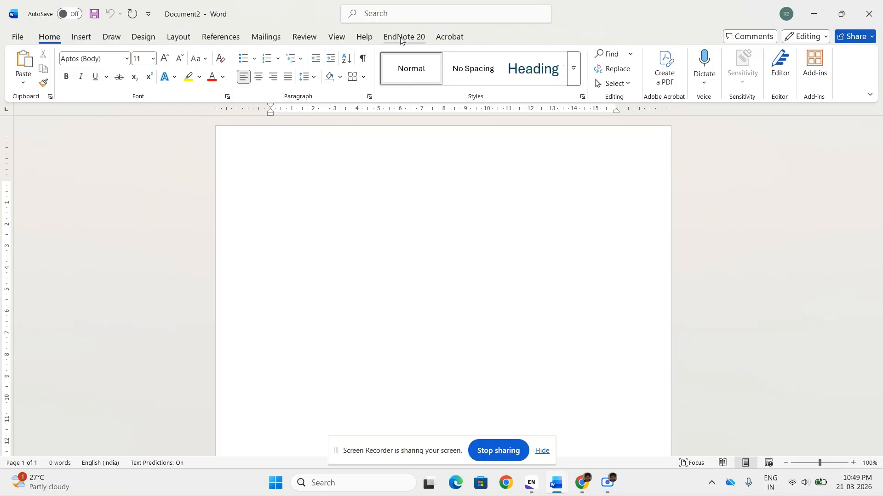
click(853, 463)
click(854, 463)
click(853, 463)
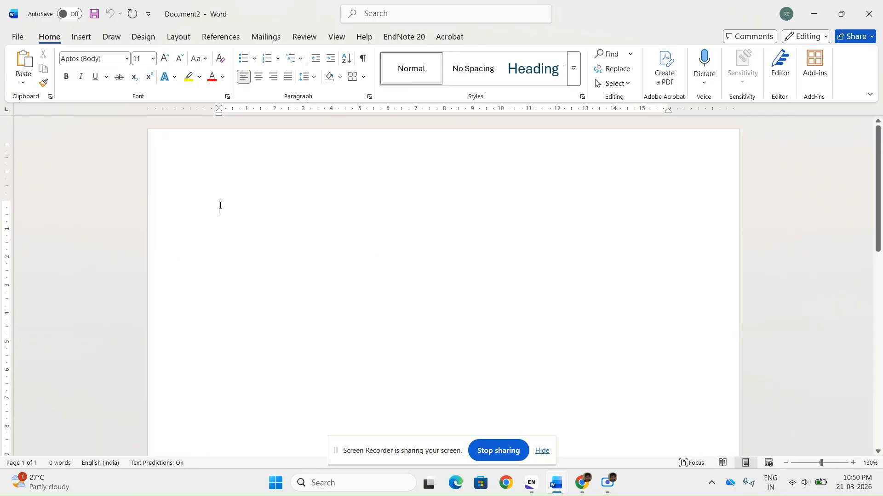
- Switch to the "How to use EndNote" library in EndNote and insert the peripheral blood mononuclear cell reference as a citation in the Word document
key(alt+Tab)
key(alt+Tab)
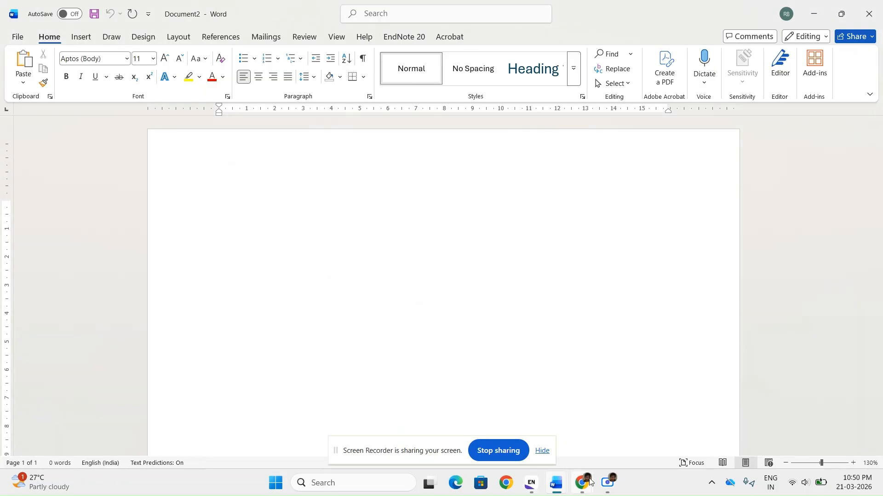
click(532, 487)
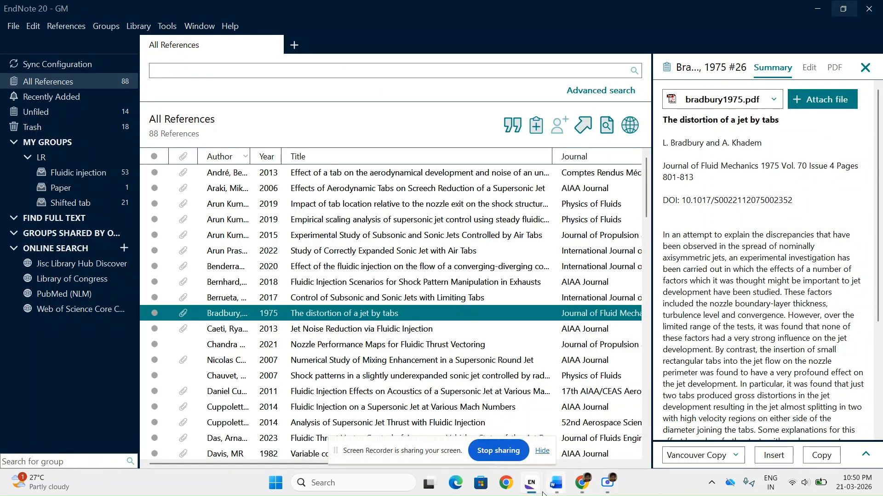
click(396, 414)
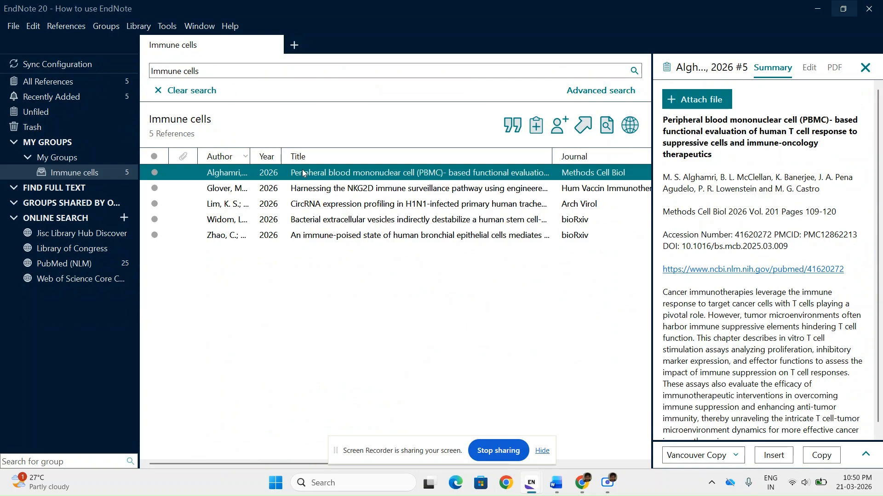
click(513, 125)
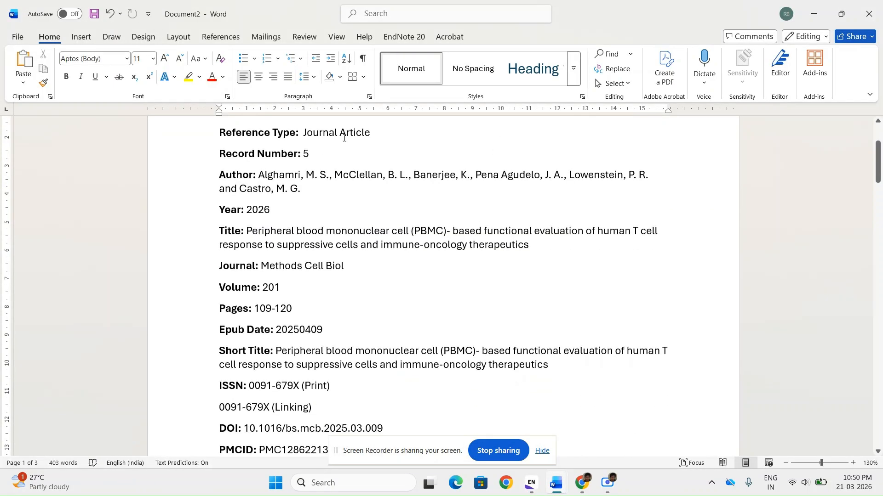
- Set the document's EndNote citation and bibliography style to APA 6th
click(404, 36)
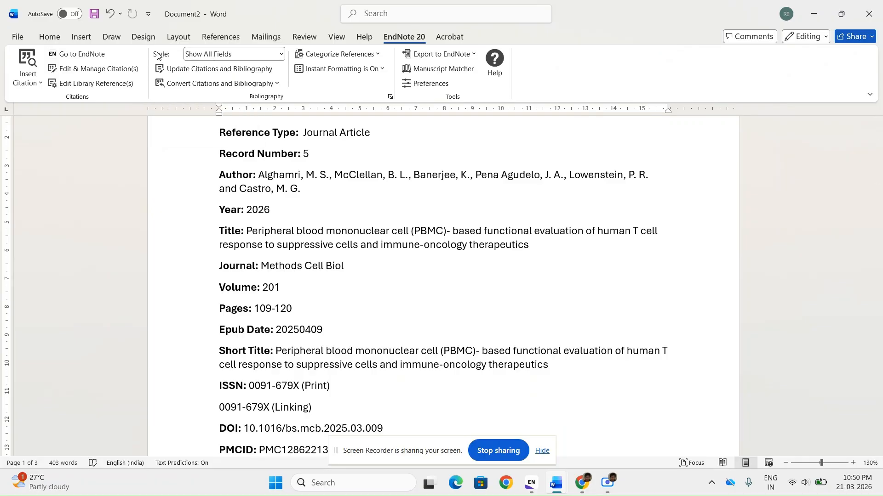
click(281, 54)
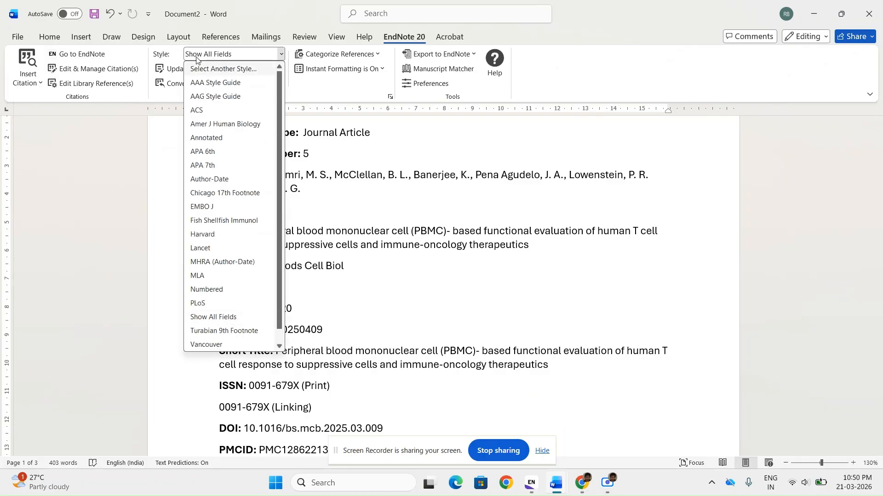
click(231, 154)
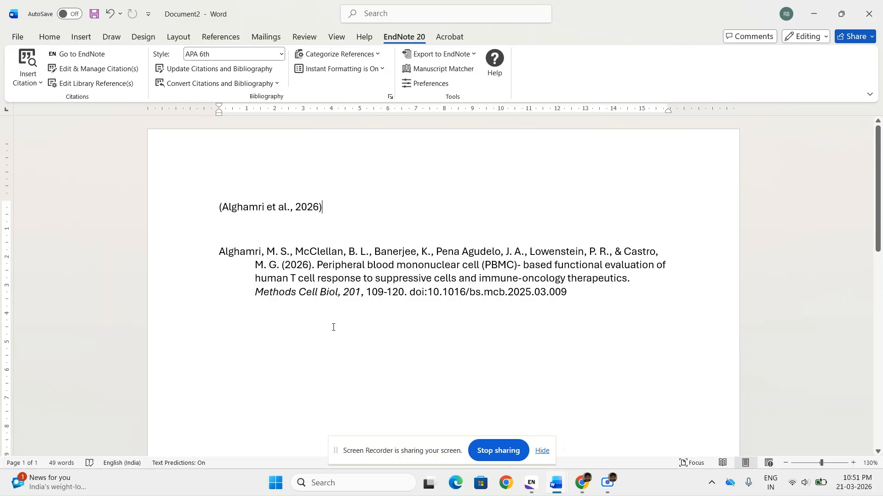
- Select the in-text citation and change the document's EndNote style to Annotated
click(214, 205)
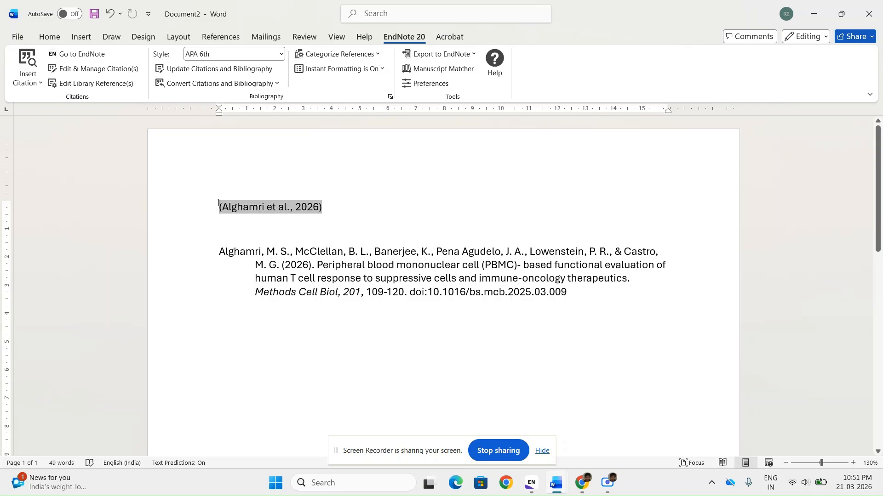
click(280, 55)
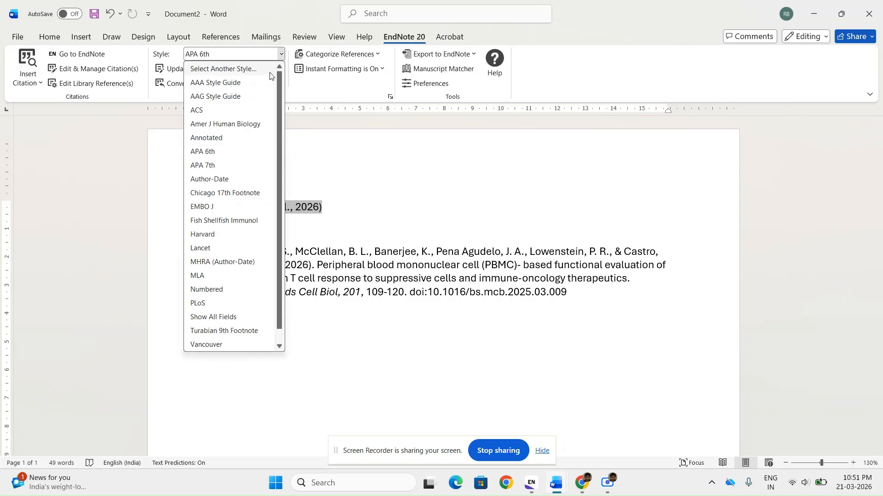
click(234, 137)
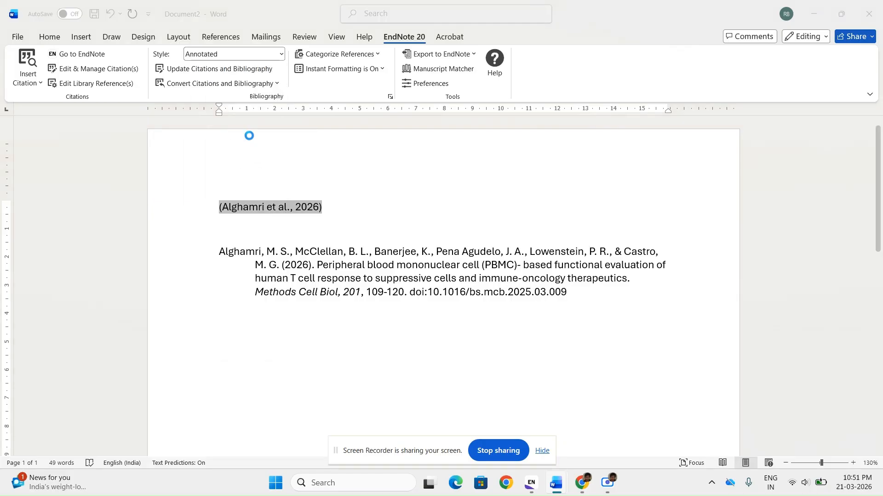
- Copy the abstract text from "Cancer immunotherapies leverage" through "on T cell responses." and paste it directly before the in-text citation
scroll(312, 270, down, 2)
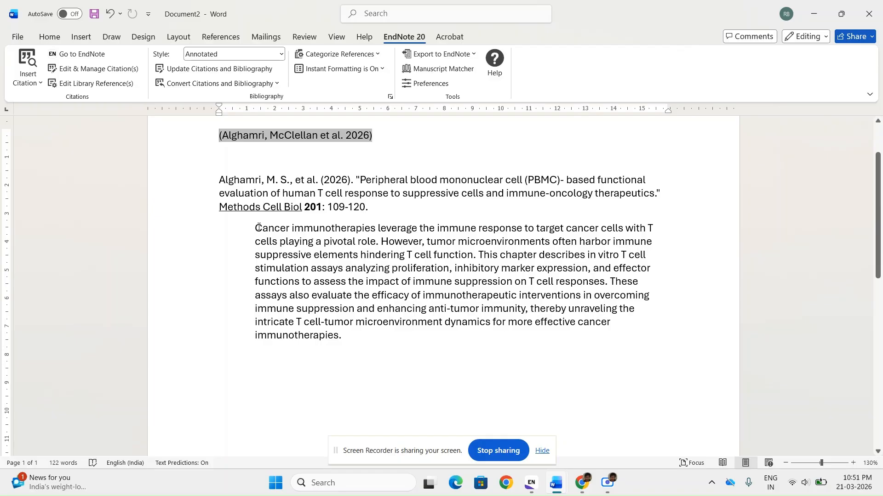
mouse_move(255, 229)
mouse_down()
mouse_move(327, 255)
mouse_move(517, 295)
mouse_move(567, 295)
mouse_move(609, 279)
mouse_up()
key(ctrl+c)
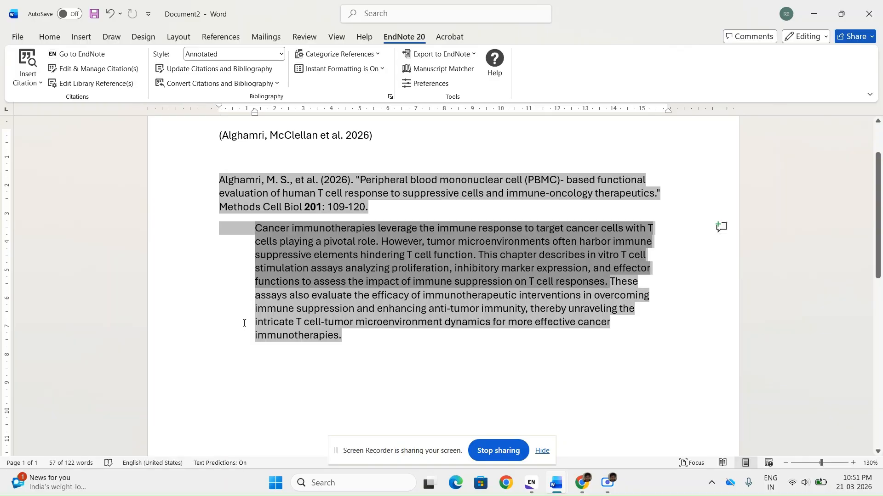
scroll(74, 273, up, 3)
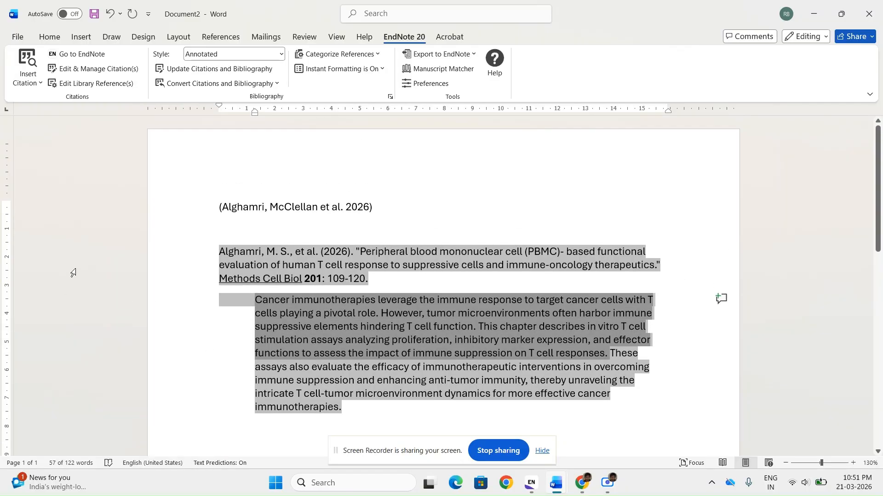
click(220, 207)
key(ctrl+v)
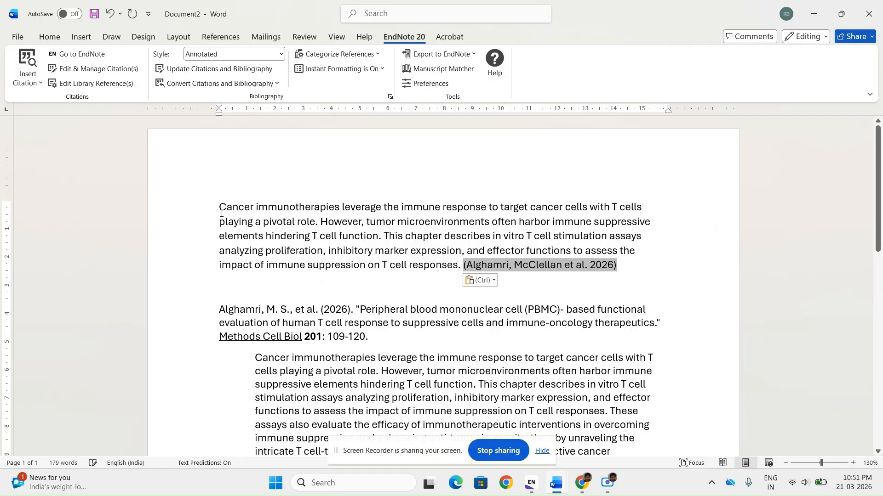
- Set the Word document's EndNote citation and bibliography style back to APA 6th
click(280, 54)
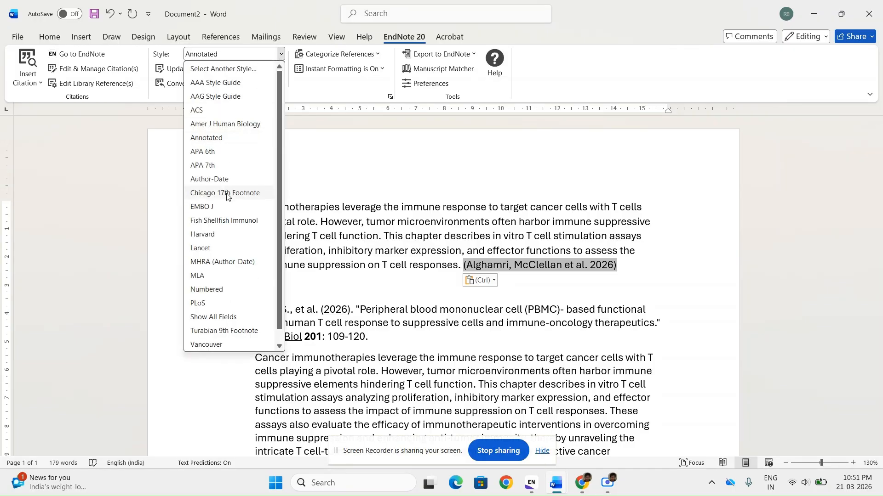
click(236, 152)
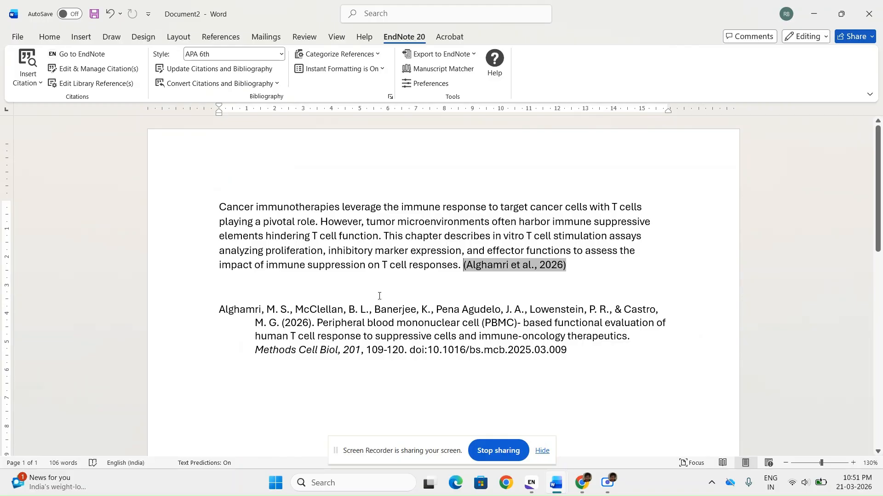
- Browse the full list of available EndNote styles and their categories, and close it without choosing one
click(281, 55)
click(247, 69)
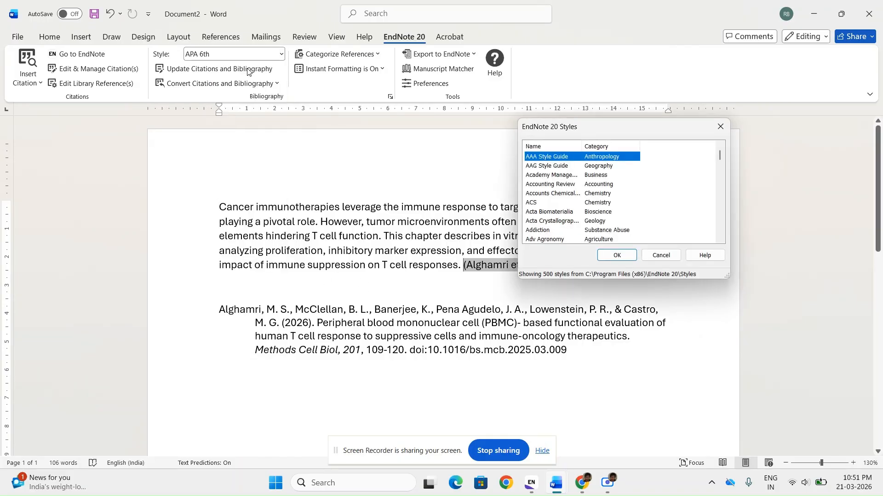
scroll(612, 178, down, 12)
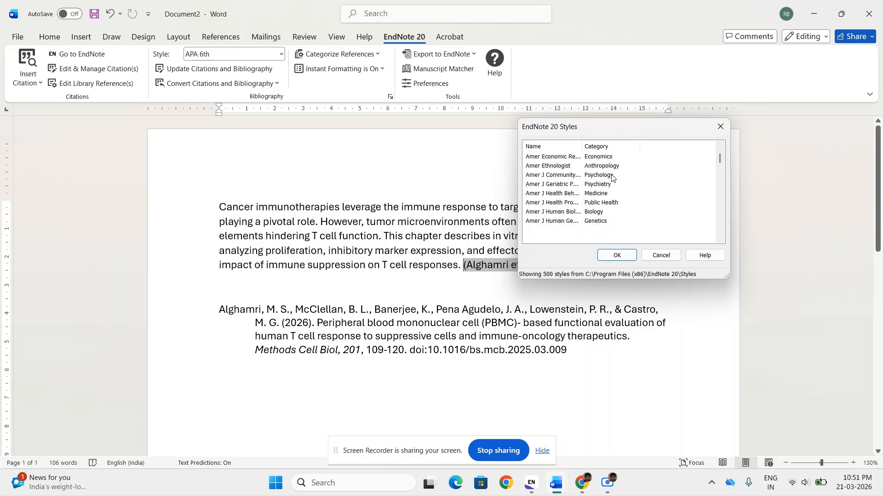
scroll(612, 178, down, 20)
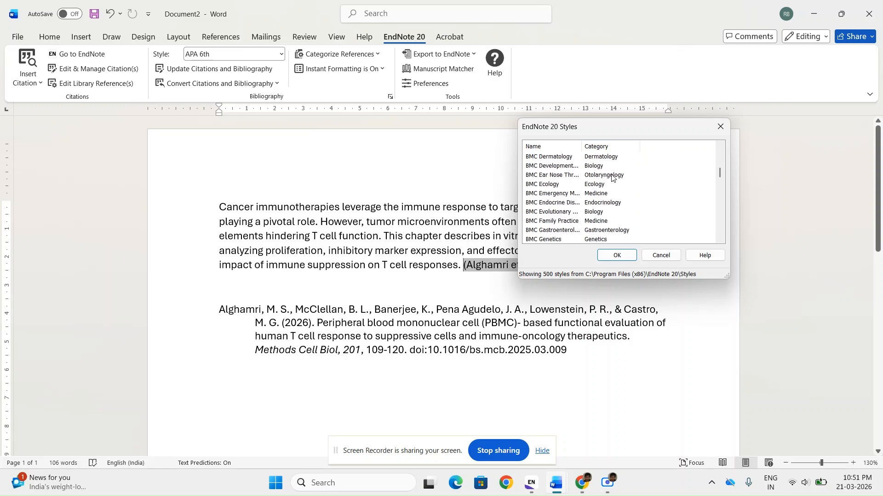
scroll(611, 179, down, 20)
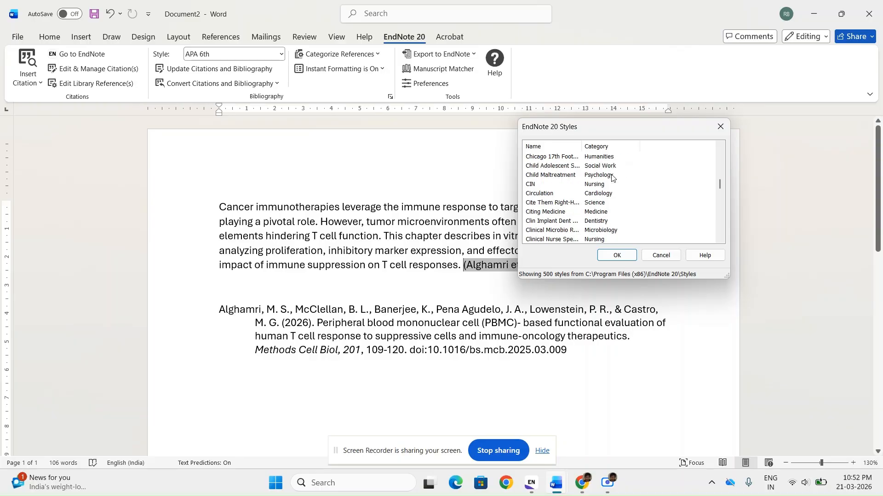
scroll(612, 178, down, 15)
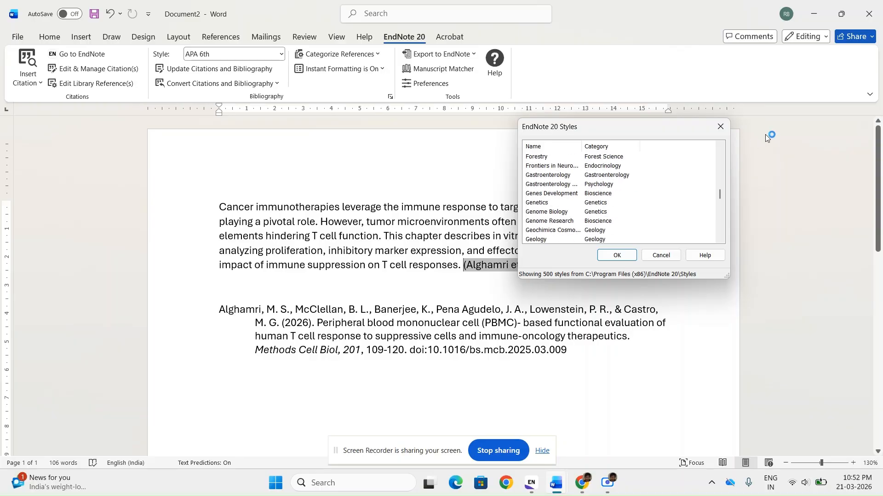
click(659, 256)
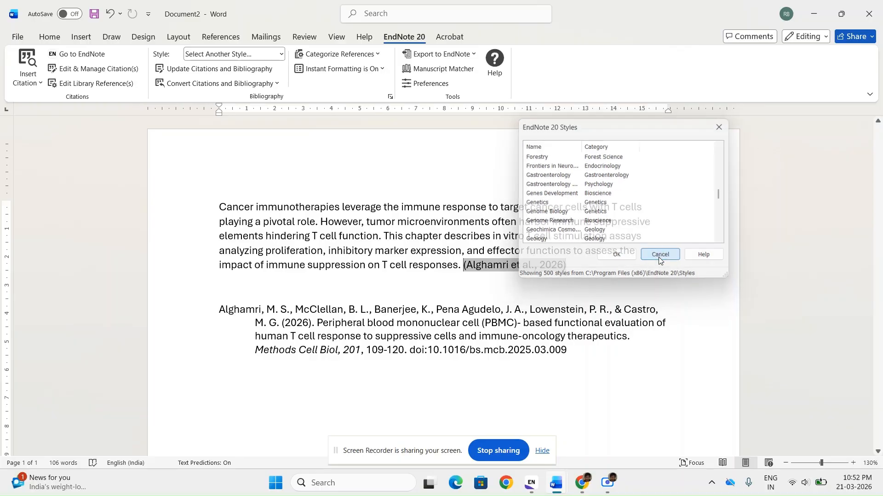
- Set the document's EndNote citation and bibliography style to Vancouver
click(282, 57)
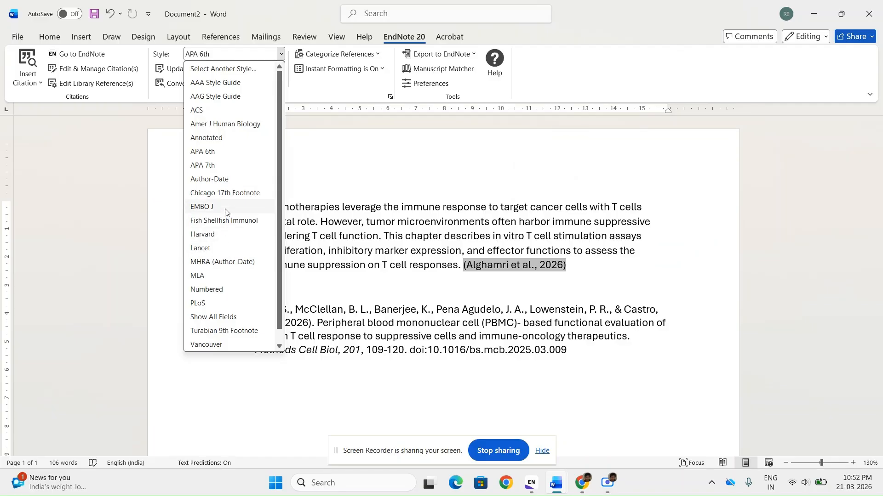
scroll(221, 277, down, 1)
click(228, 331)
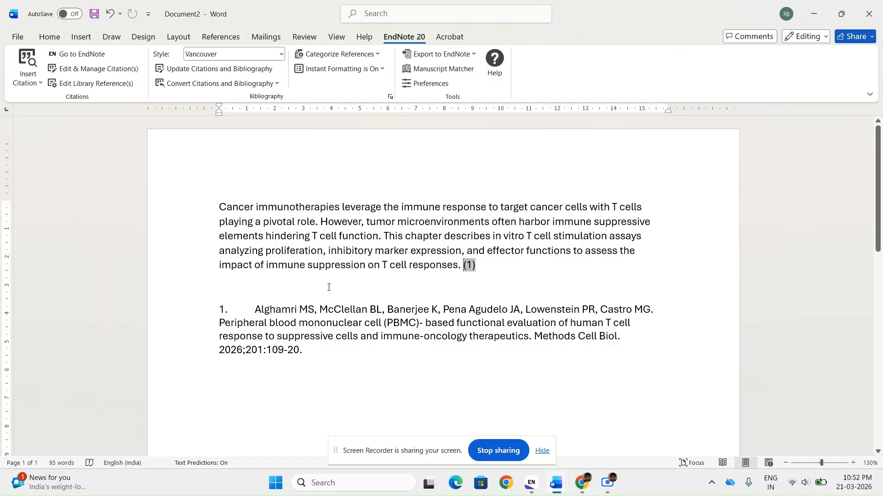
- Change the document's EndNote citation and bibliography style to Numbered
click(280, 54)
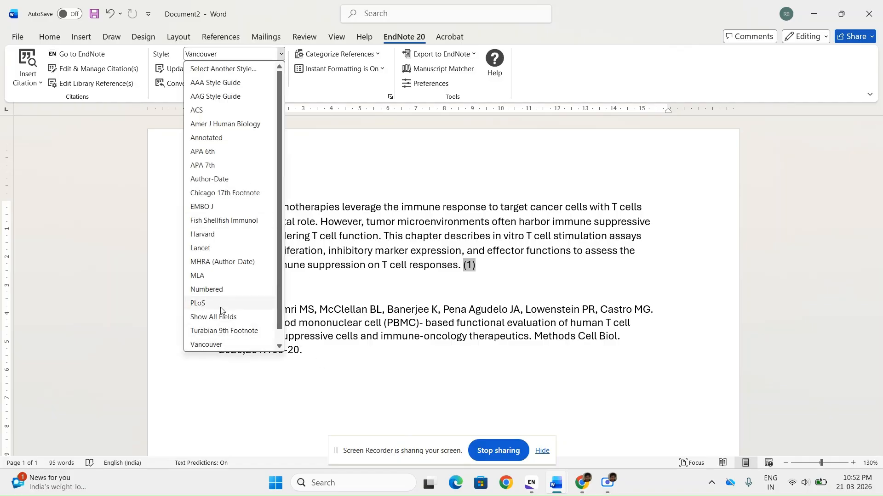
scroll(221, 311, down, 1)
click(237, 274)
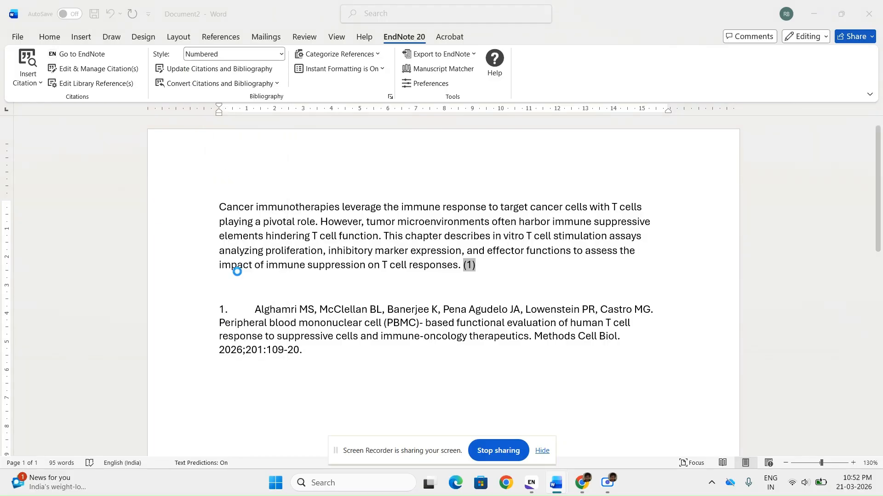
- Change the document's EndNote style to PLoS and examine the DOI and PubMed details in the bibliography entry
click(281, 54)
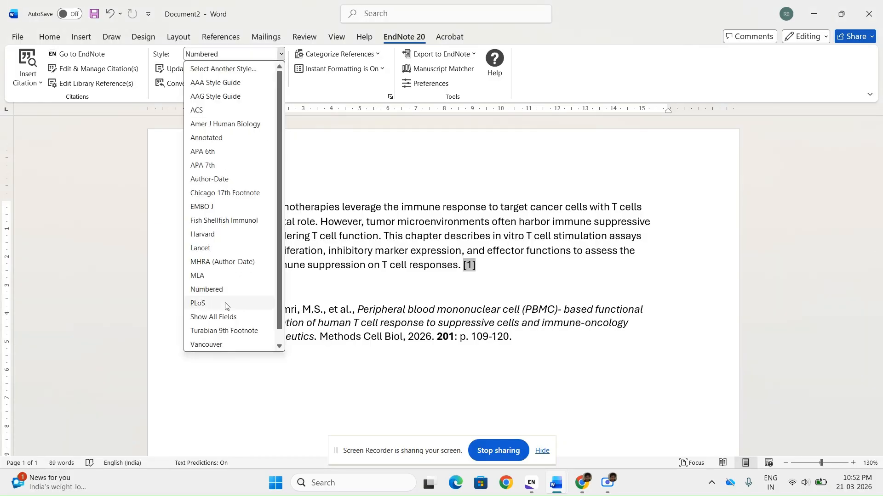
click(225, 304)
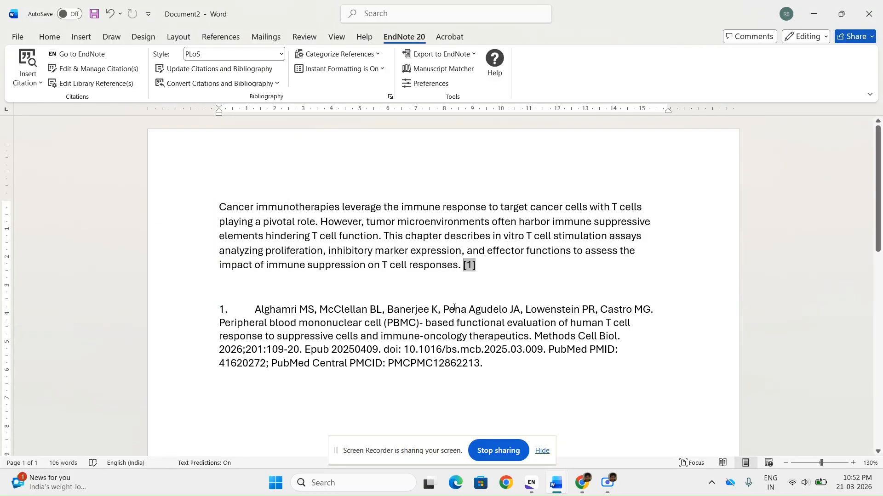
drag(385, 349, 665, 349)
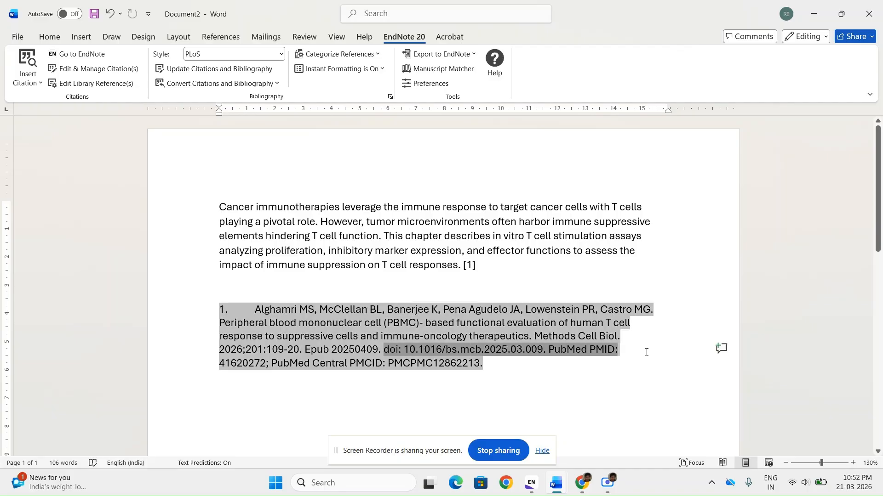
click(624, 380)
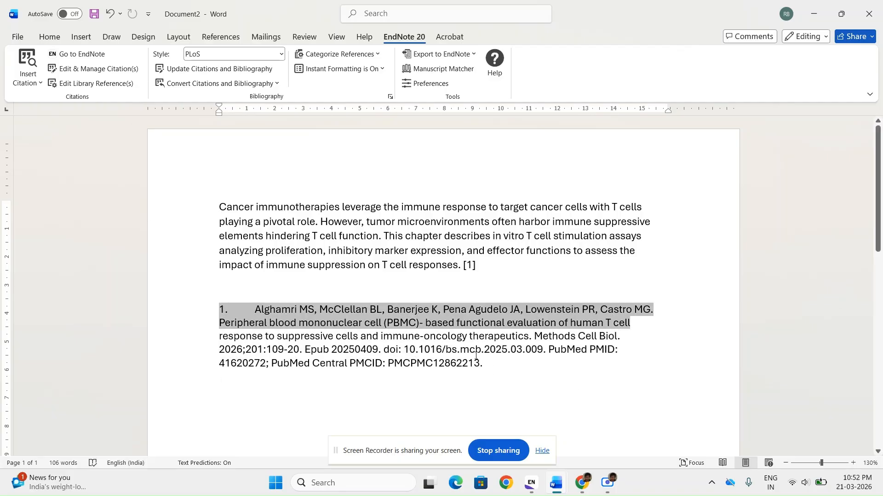
click(280, 55)
click(523, 170)
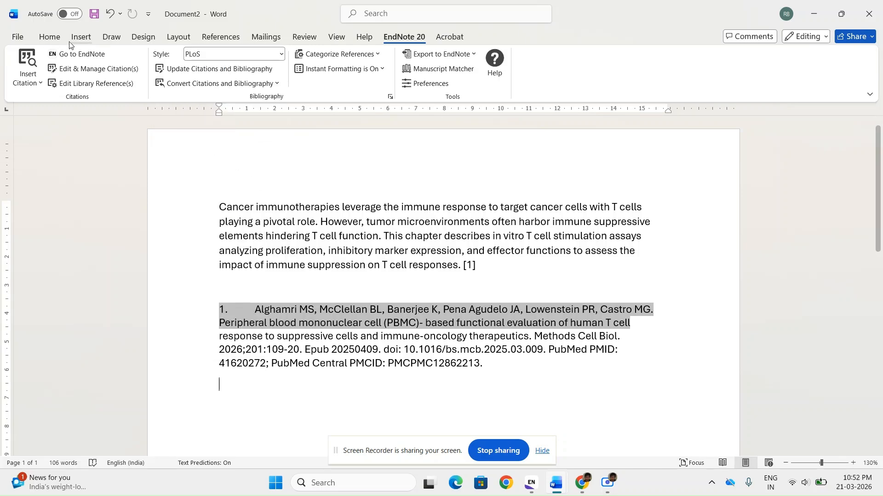
click(21, 38)
click(37, 189)
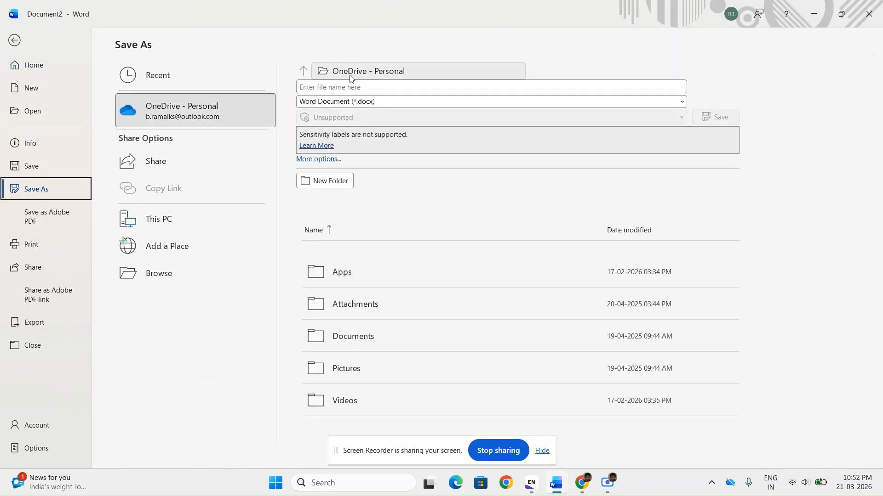
double_click(169, 220)
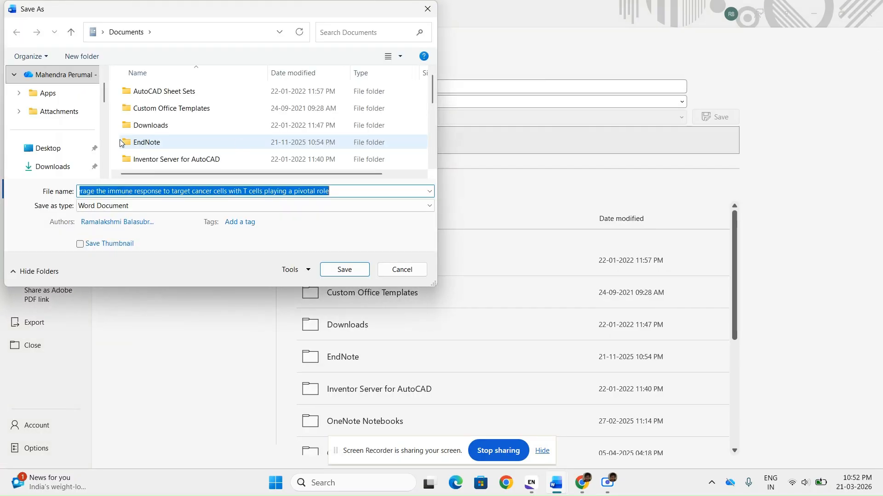
click(401, 270)
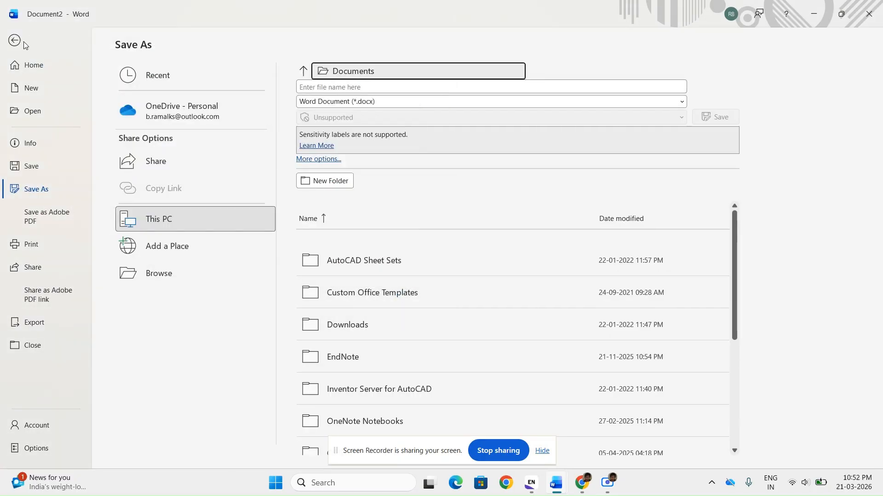
key(Escape)
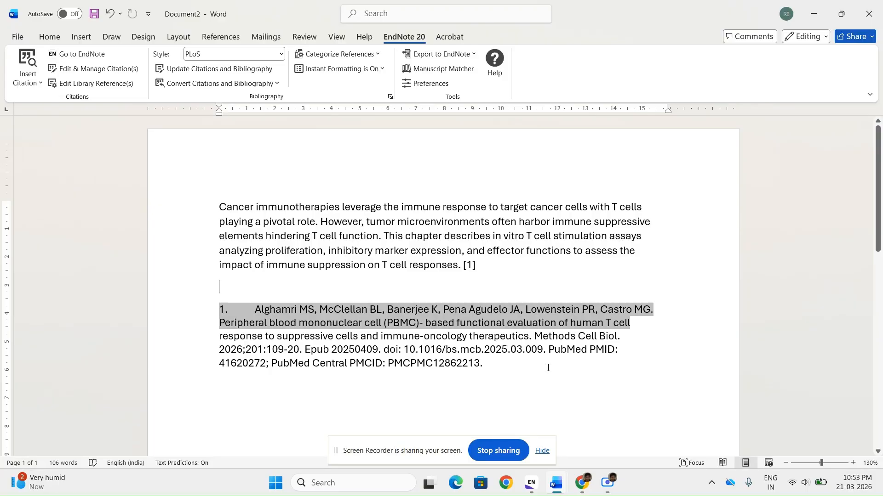
- Switch from the Word document to the "How to use EndNote" library in EndNote
scroll(563, 393, down, 3)
scroll(562, 393, up, 3)
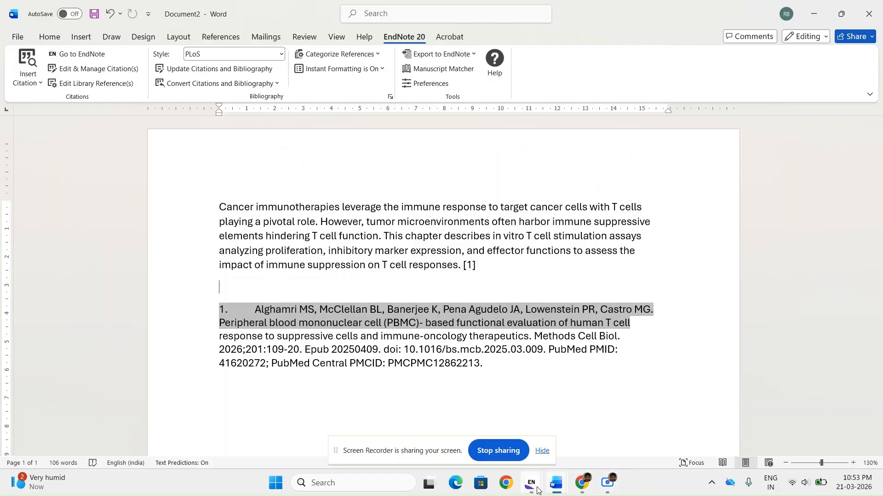
mouse_move(531, 483)
click(593, 418)
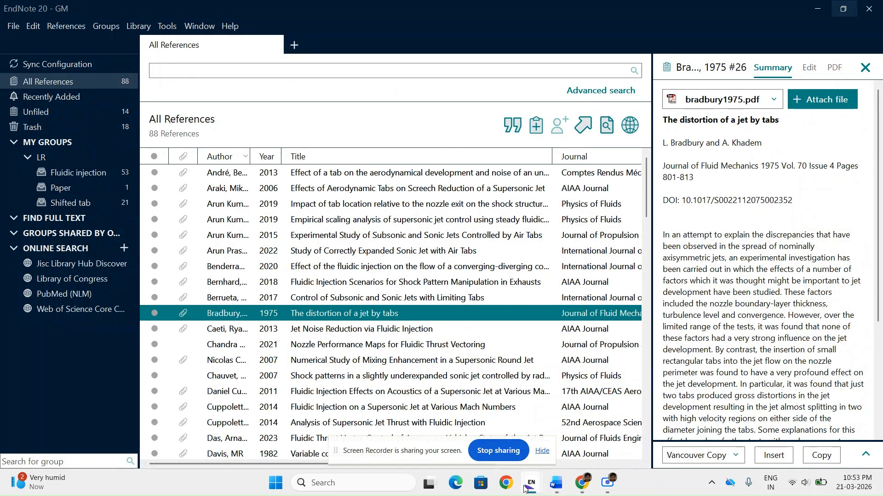
click(515, 414)
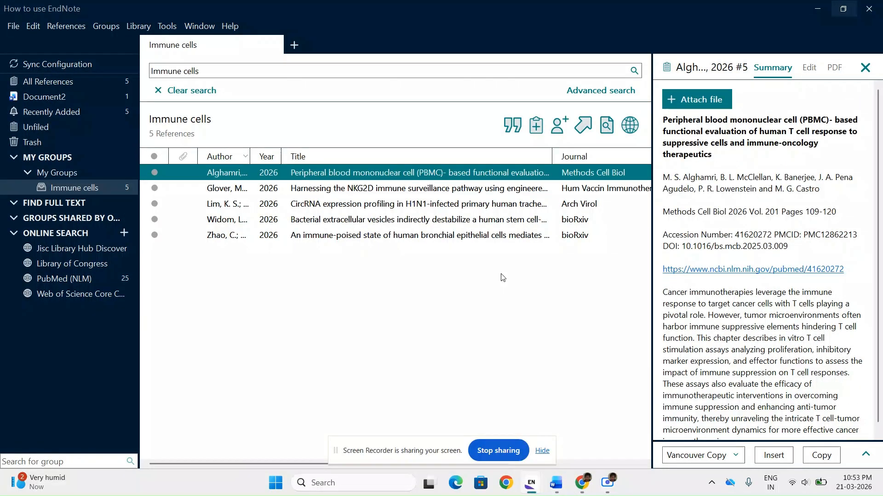